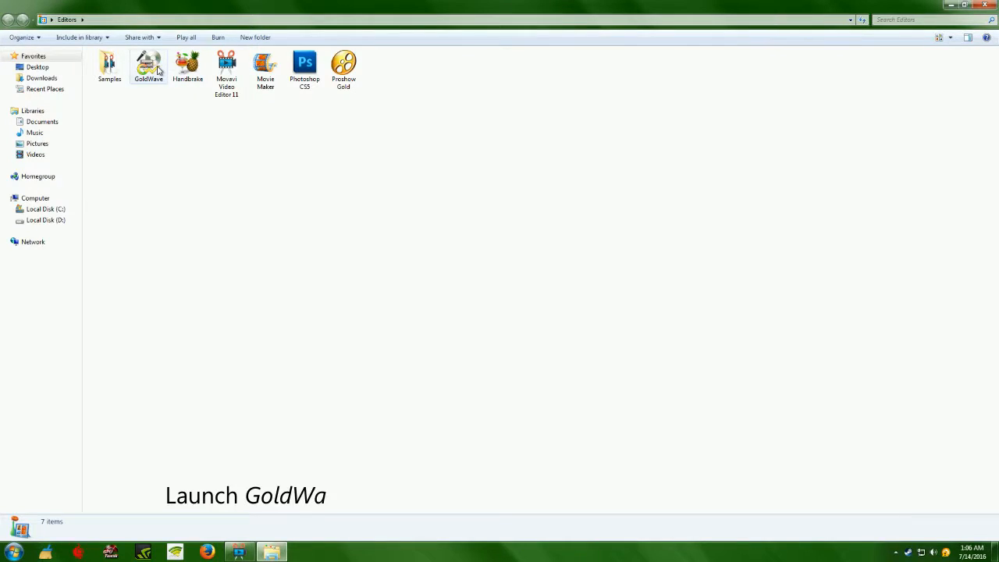
Open the video Call of Duty Black Ops 3 07.13.2016 - 23.05.08.06.mp4 in GoldWave and play its audio.
double_click(148, 65)
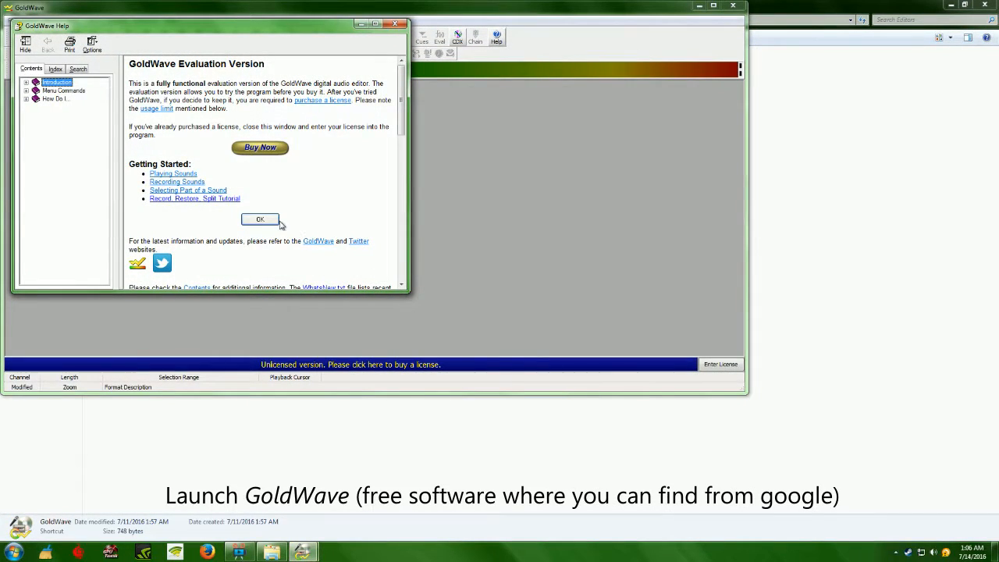
click(260, 219)
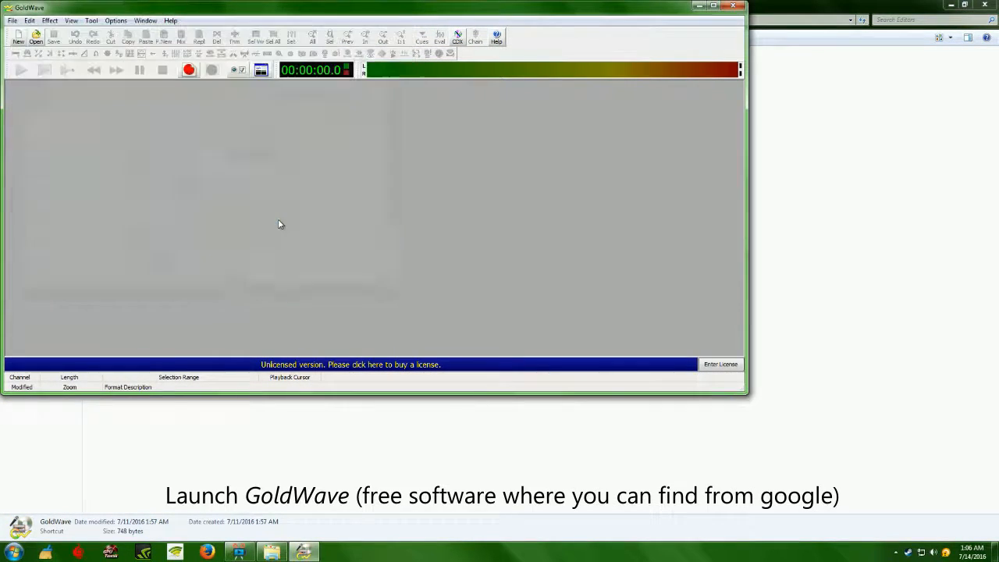
click(41, 41)
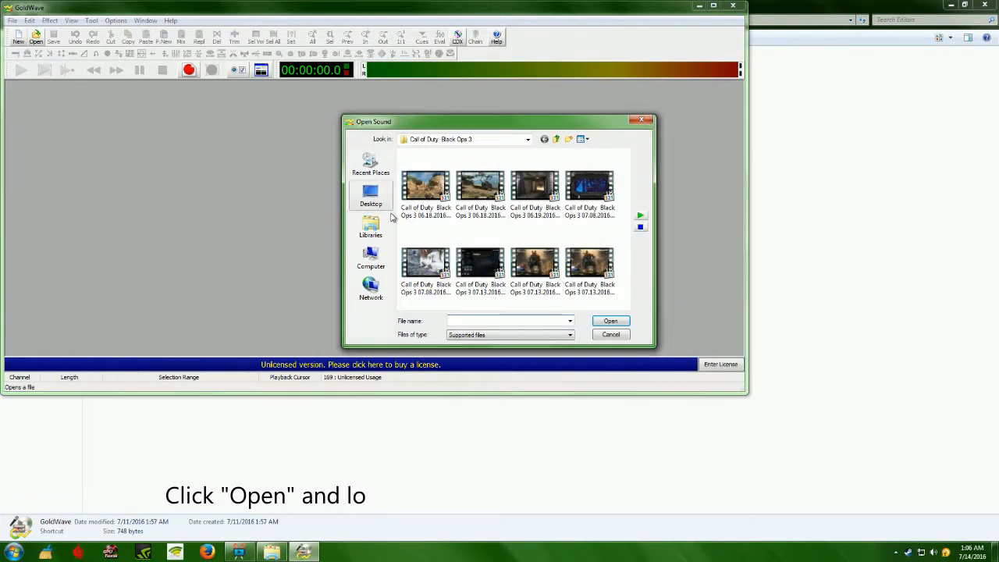
click(549, 257)
click(609, 322)
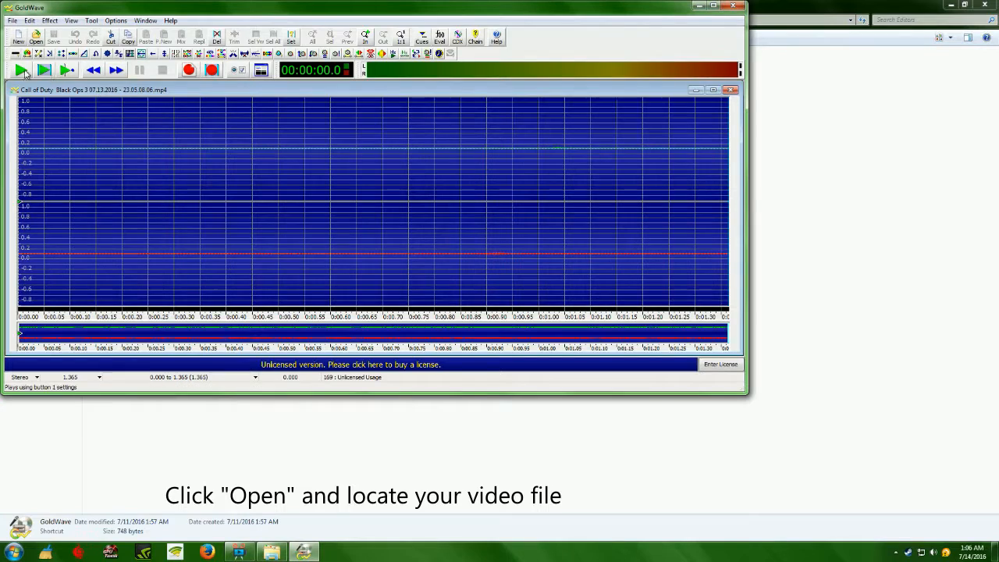
click(18, 71)
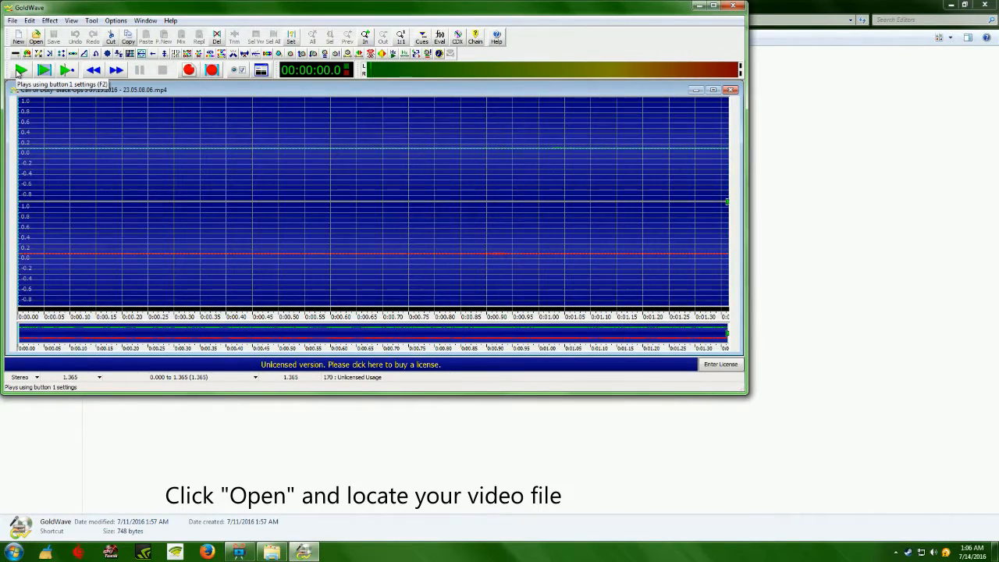
click(18, 72)
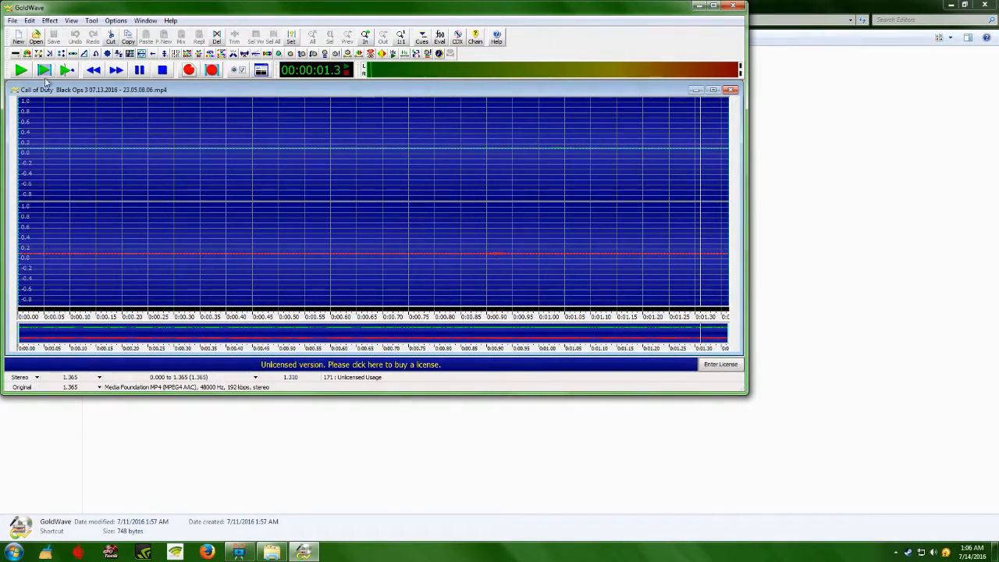
Save the sound as an MPEG Audio (*.mp3) file named "text sound".
click(17, 22)
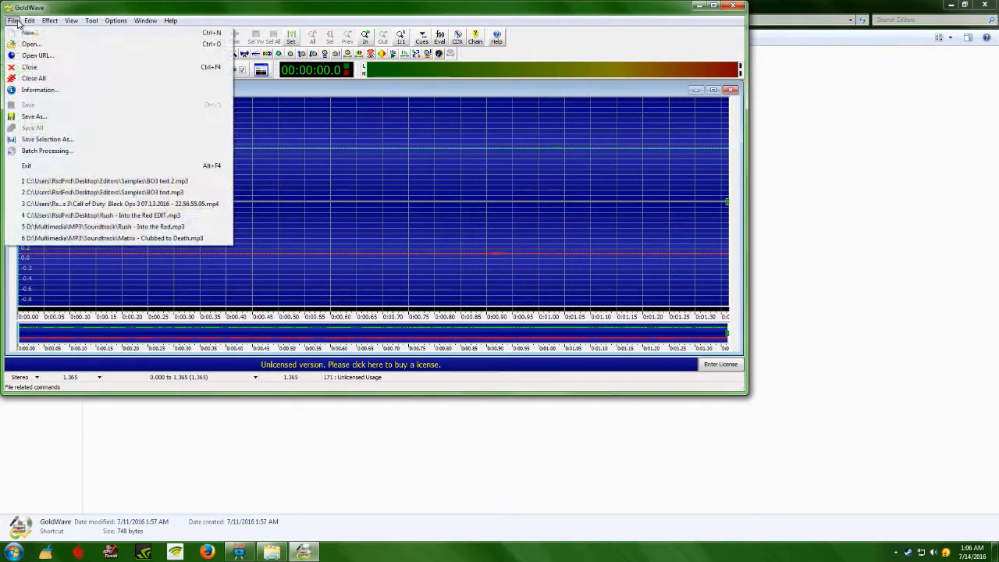
click(44, 118)
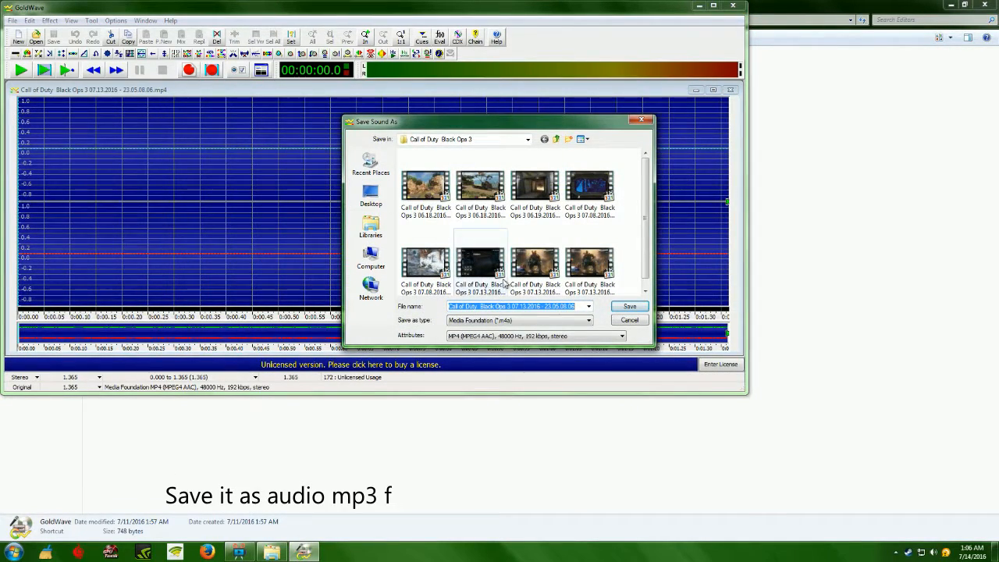
drag(581, 306, 457, 306)
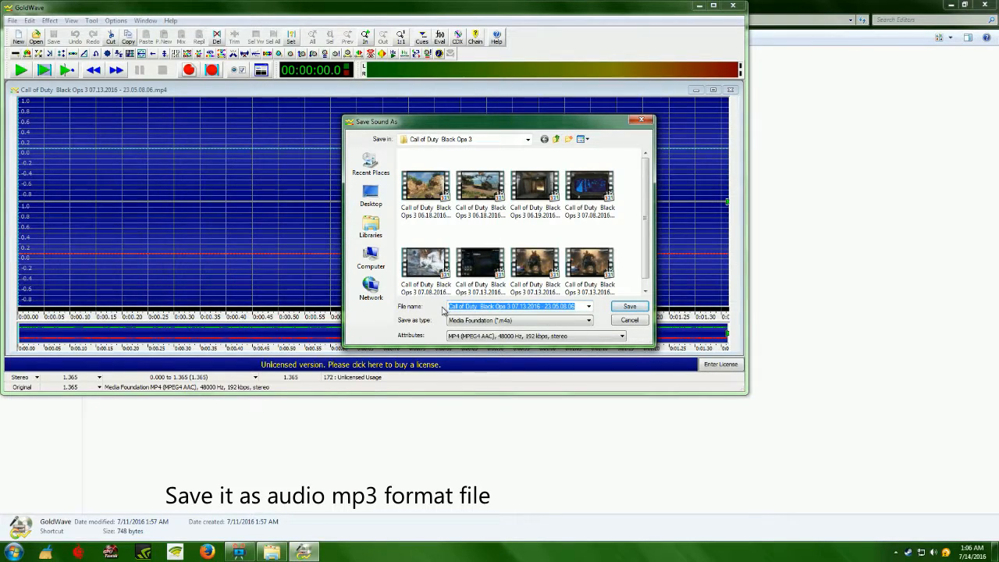
text(text sound)
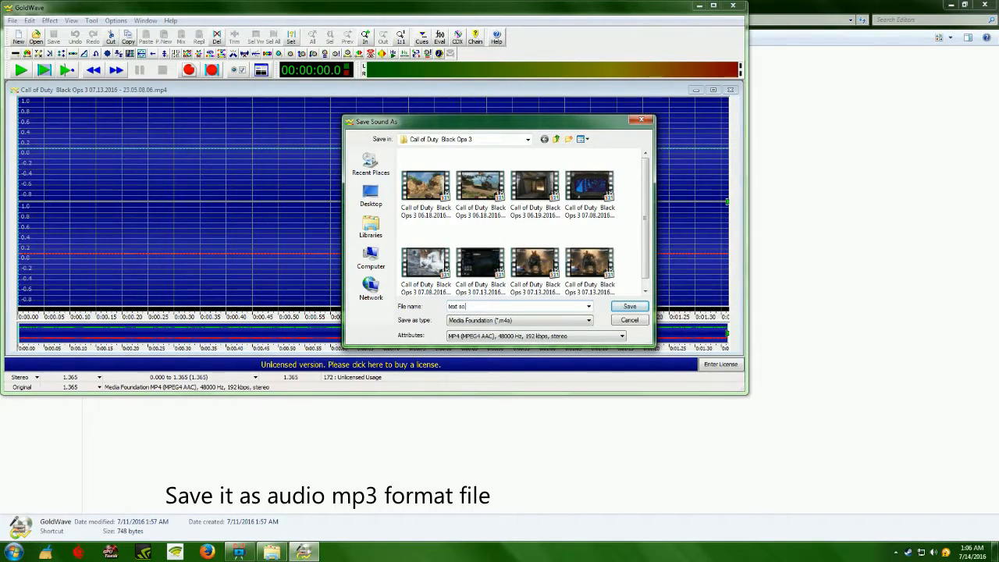
click(489, 320)
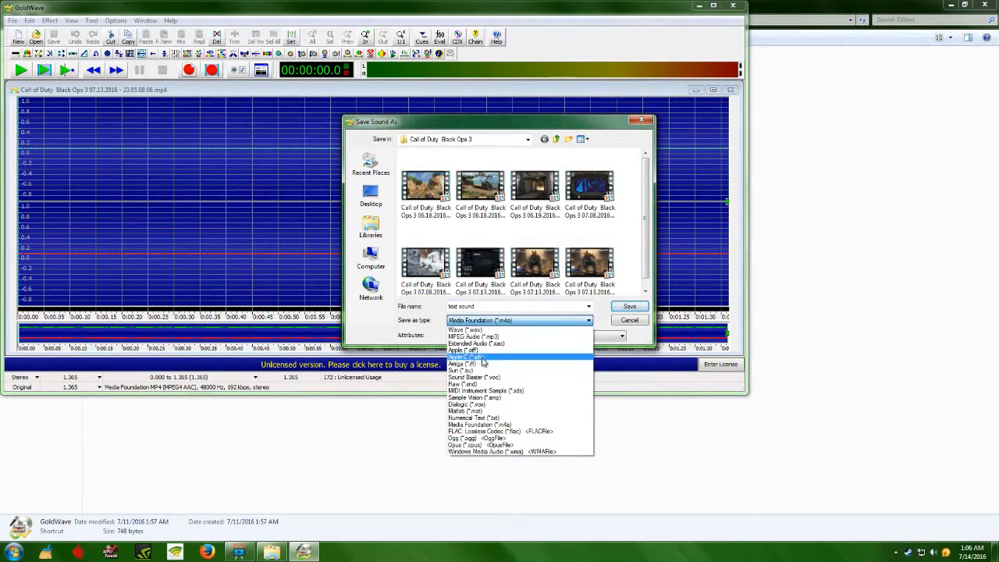
click(480, 337)
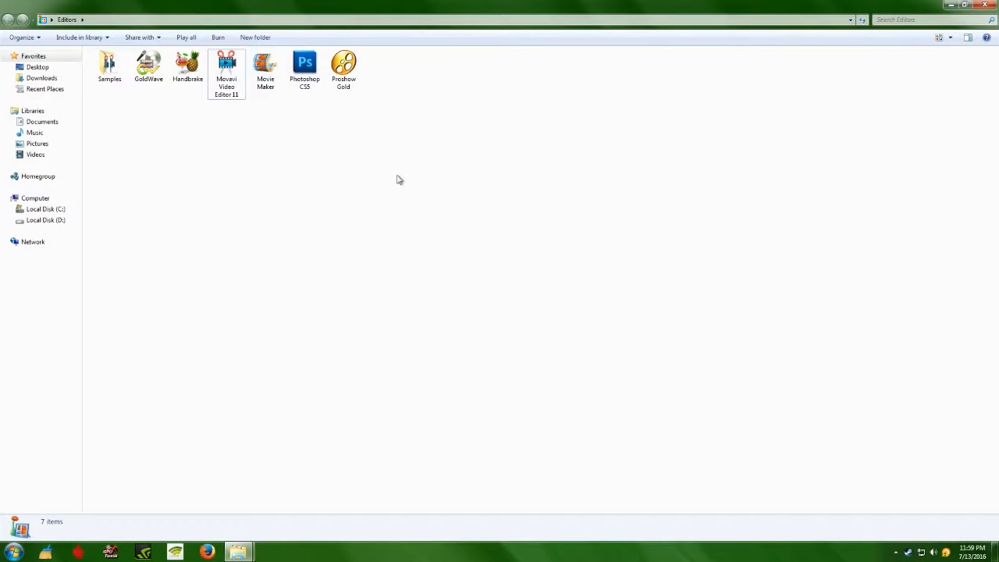
Switch to Movavi Video Editor 11 and import the media file BO3 text 2 from the Samples folder.
double_click(227, 74)
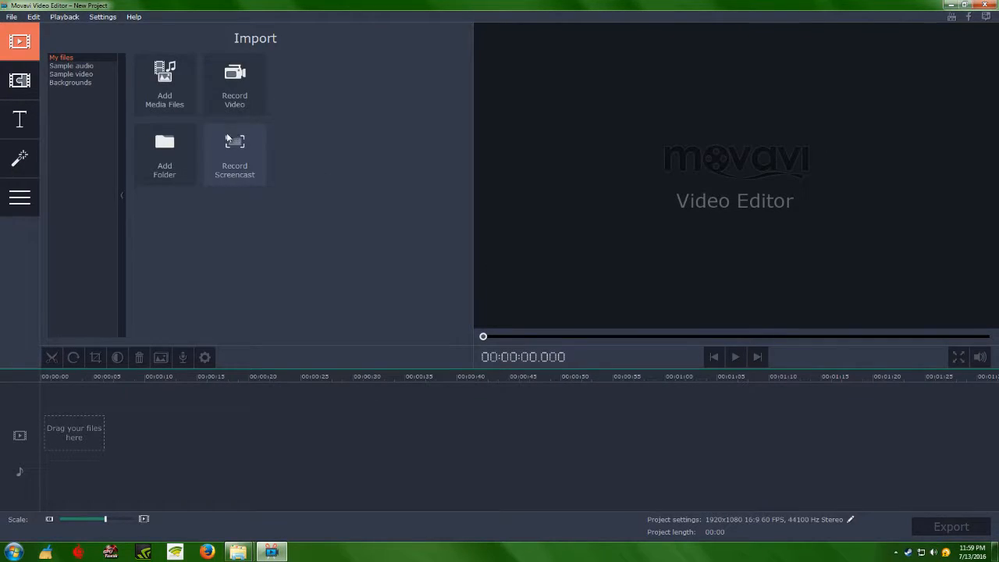
click(177, 85)
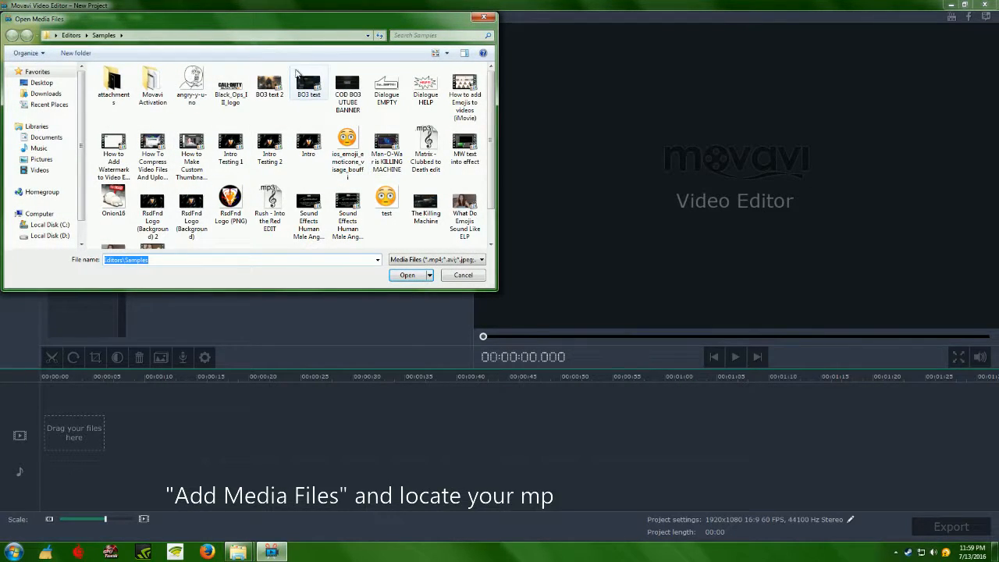
click(275, 86)
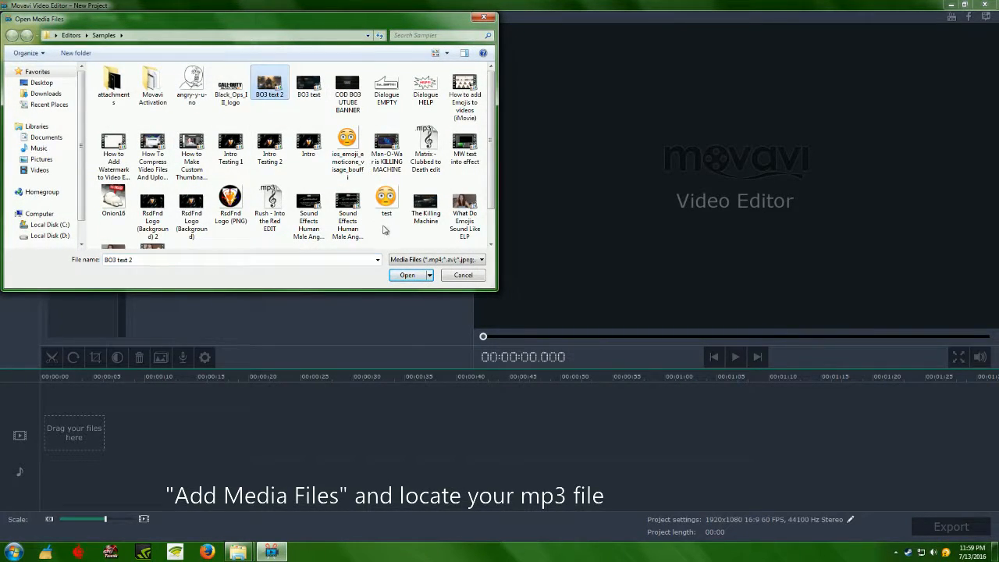
click(407, 276)
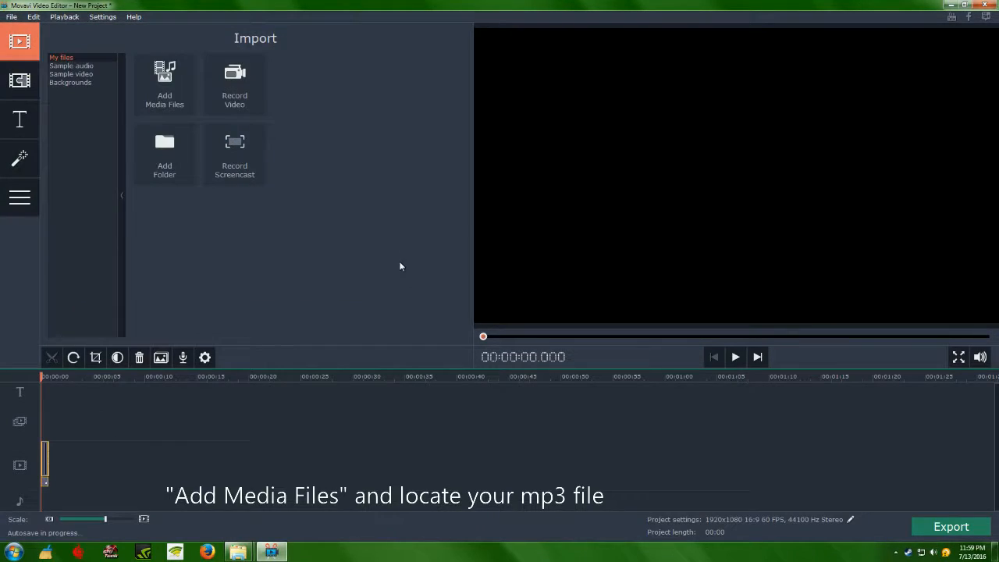
Enlarge the timeline scale and play the imported BO3 text 2 clip.
click(144, 521)
click(144, 521)
click(143, 520)
click(144, 521)
click(143, 520)
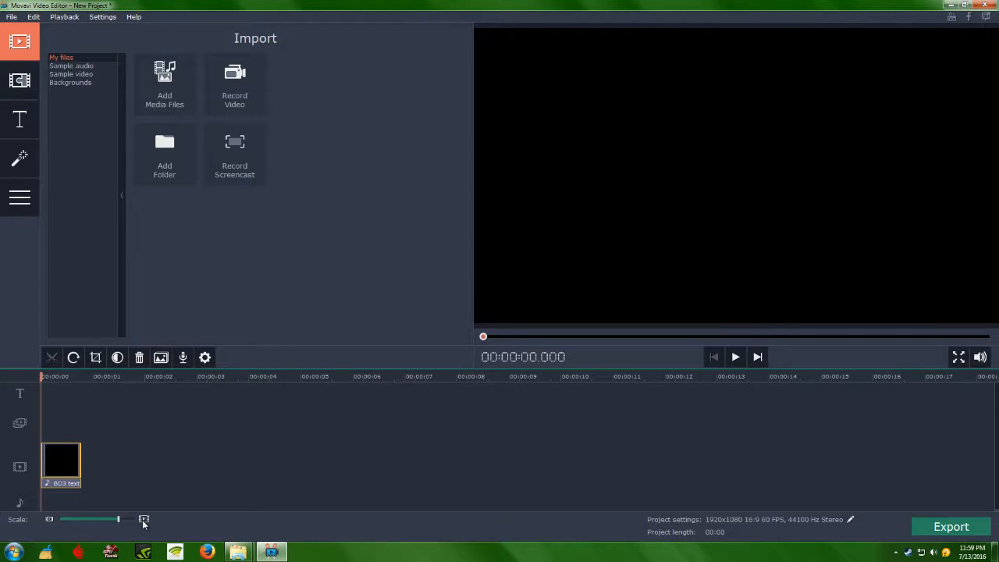
click(144, 521)
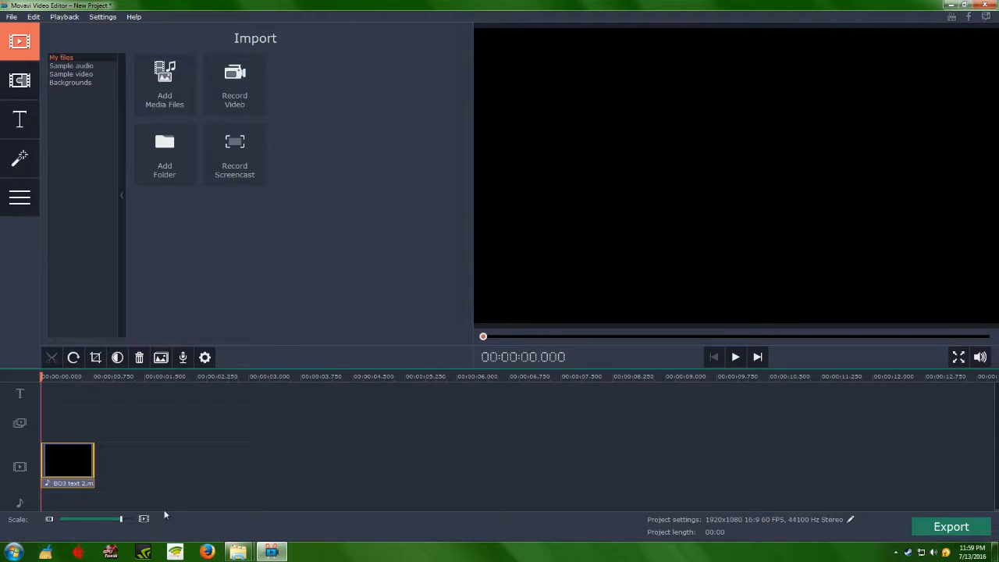
click(734, 357)
click(734, 357)
click(733, 357)
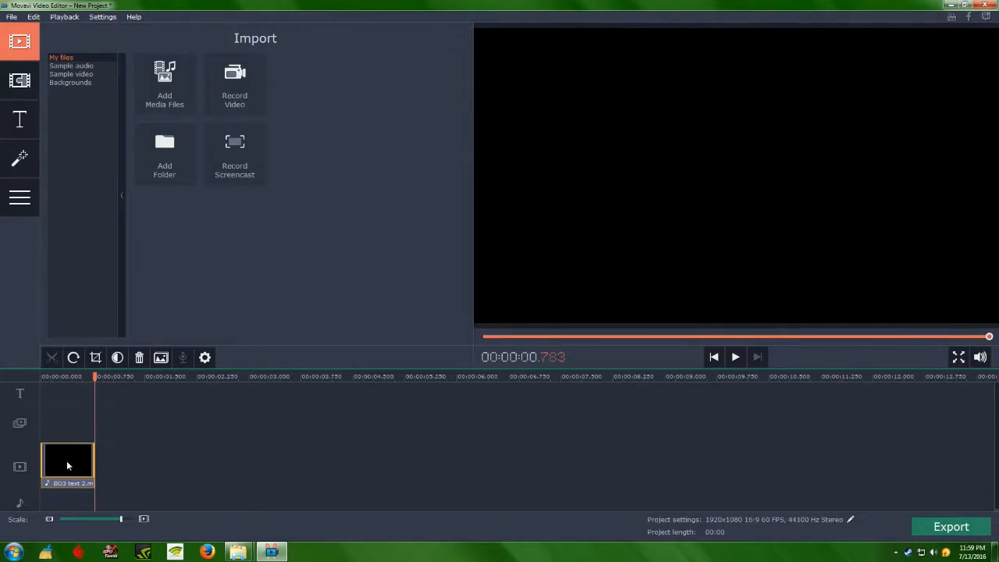
Copy the BO3 text 2.mp3 clip, paste three copies side by side after it, and play the sequence from the start.
drag(137, 468, 69, 451)
right_click(84, 453)
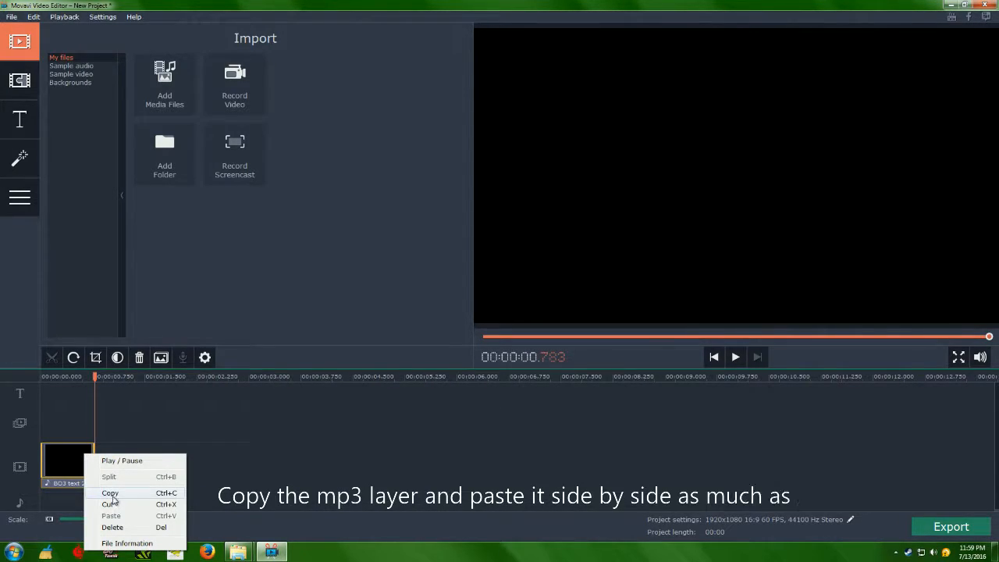
click(114, 490)
click(125, 469)
right_click(125, 468)
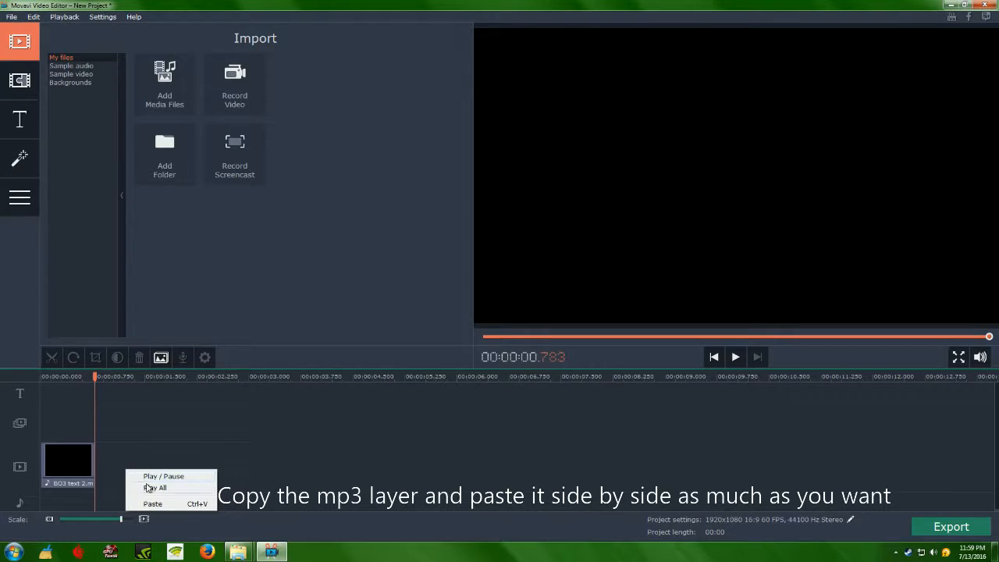
click(153, 504)
click(165, 453)
right_click(166, 453)
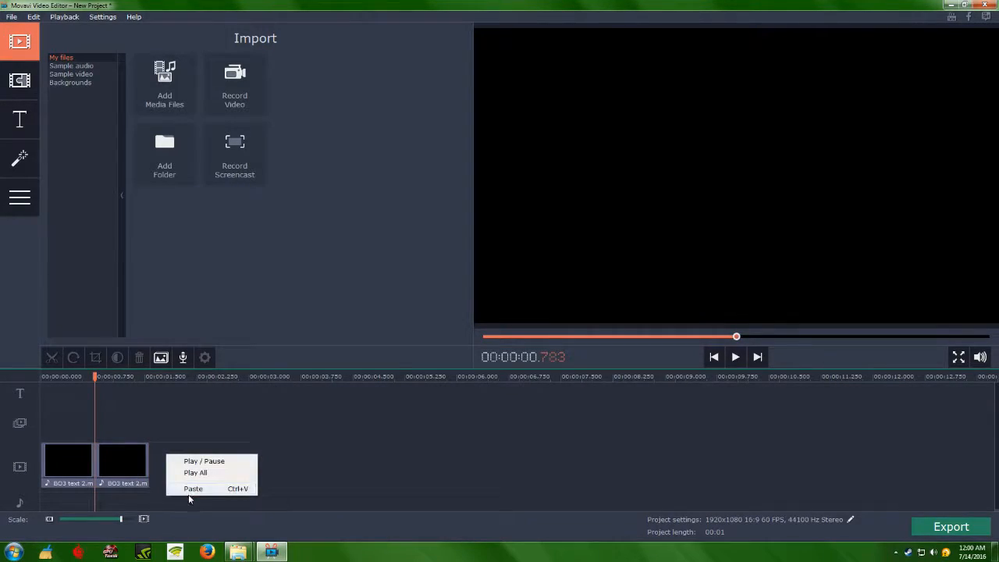
click(188, 489)
click(220, 465)
right_click(221, 455)
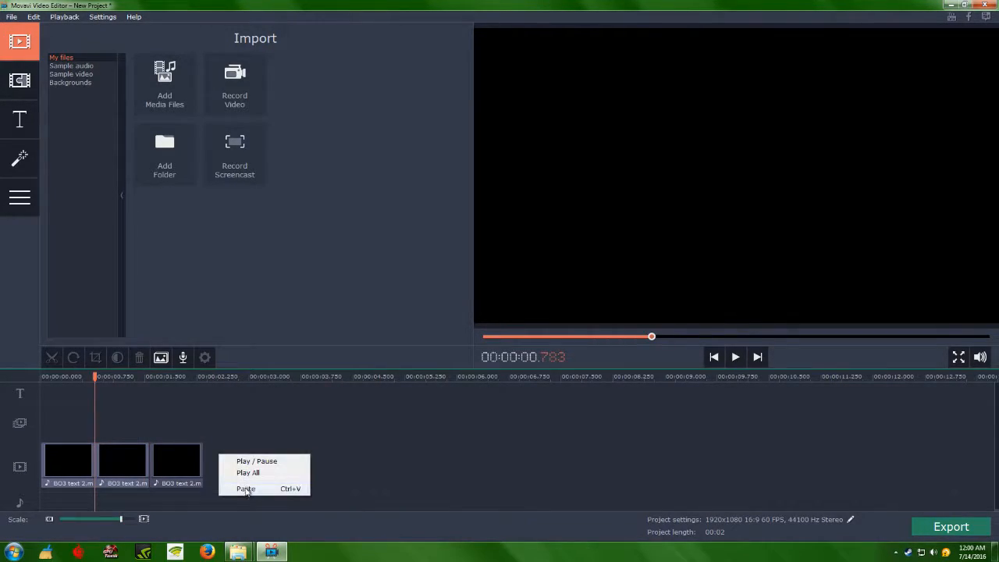
click(244, 489)
drag(94, 376, 37, 379)
click(735, 357)
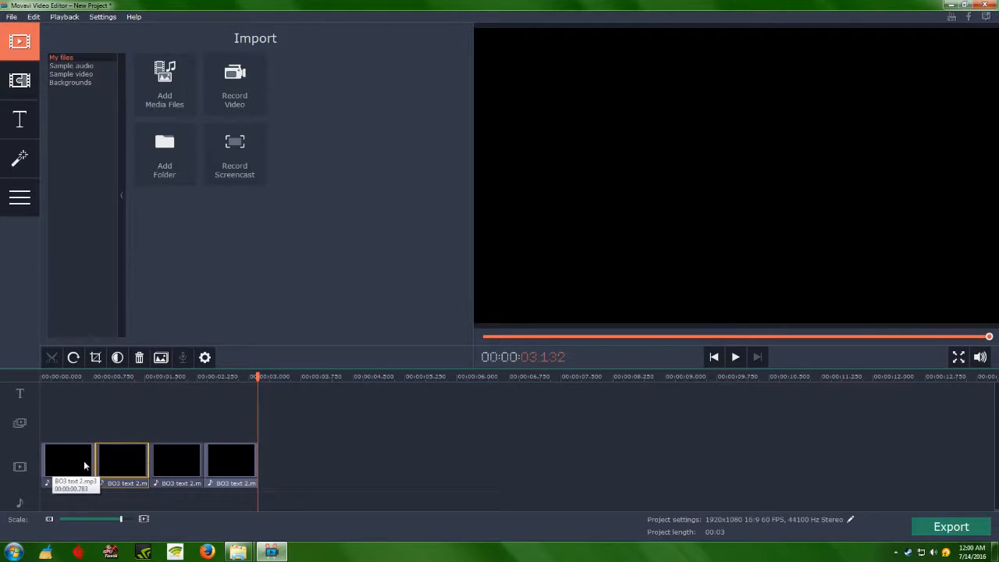
Set the volume of all four timeline clips to 300% and their speed to 180%.
drag(313, 455, 64, 484)
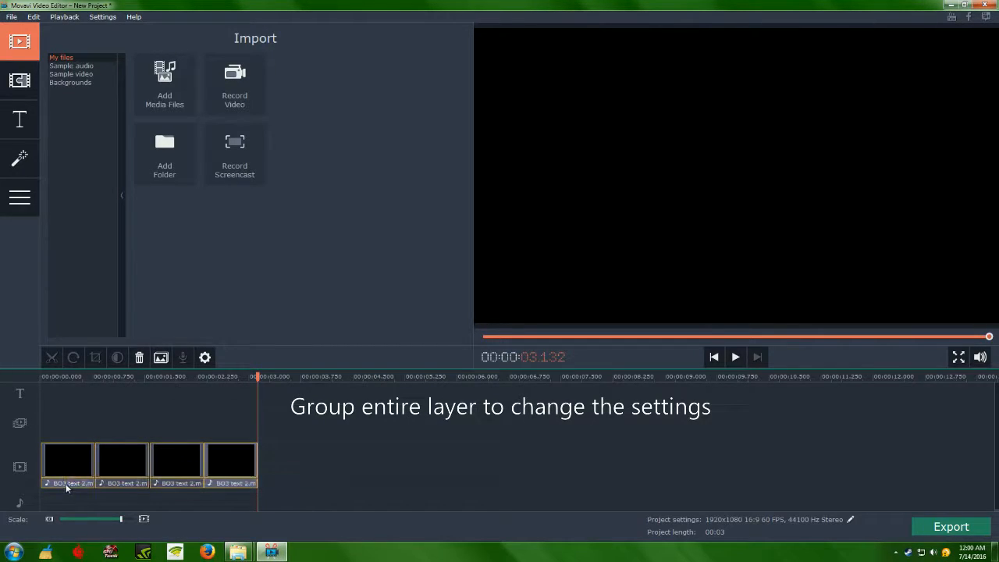
click(30, 201)
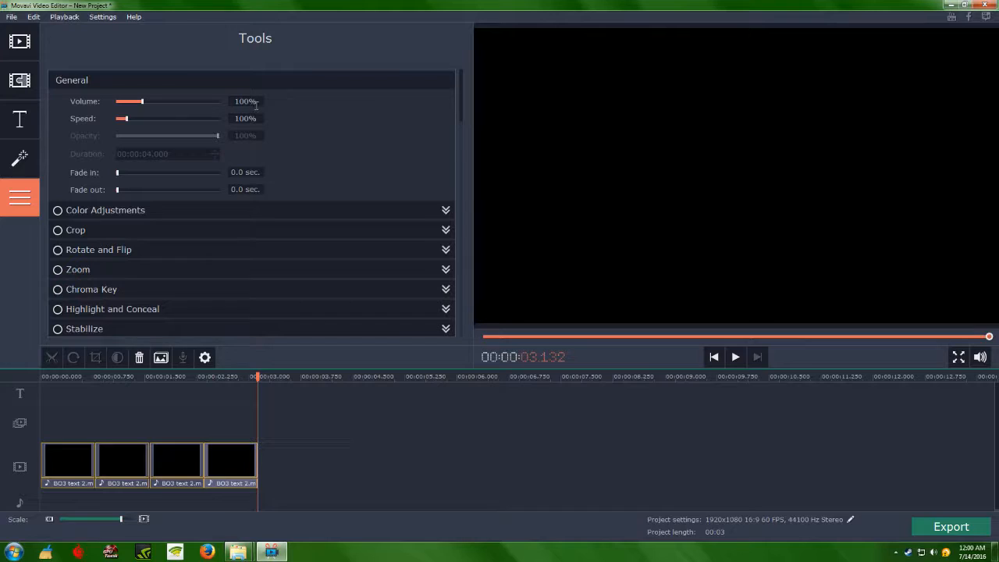
drag(259, 104, 235, 103)
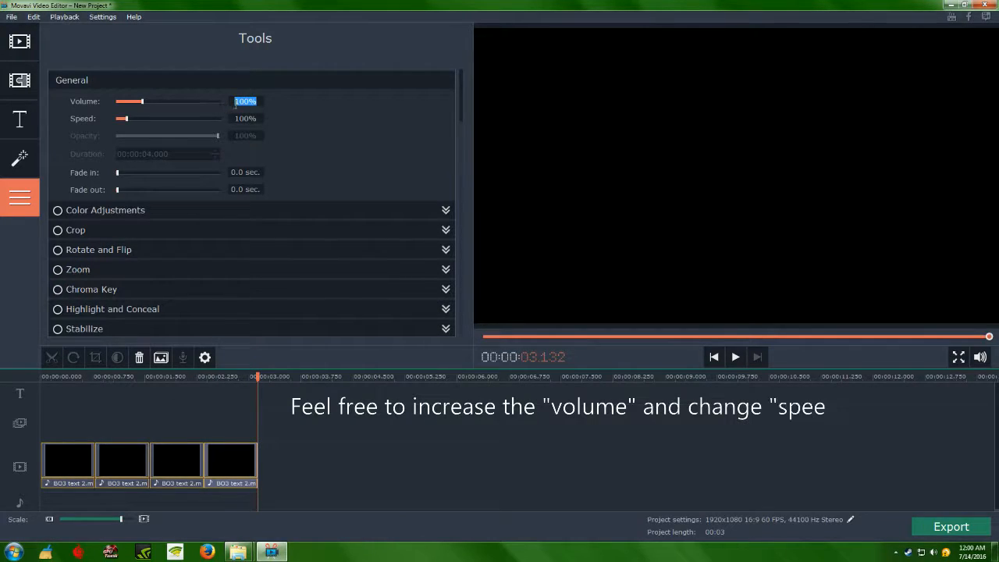
text(3)
key(Return)
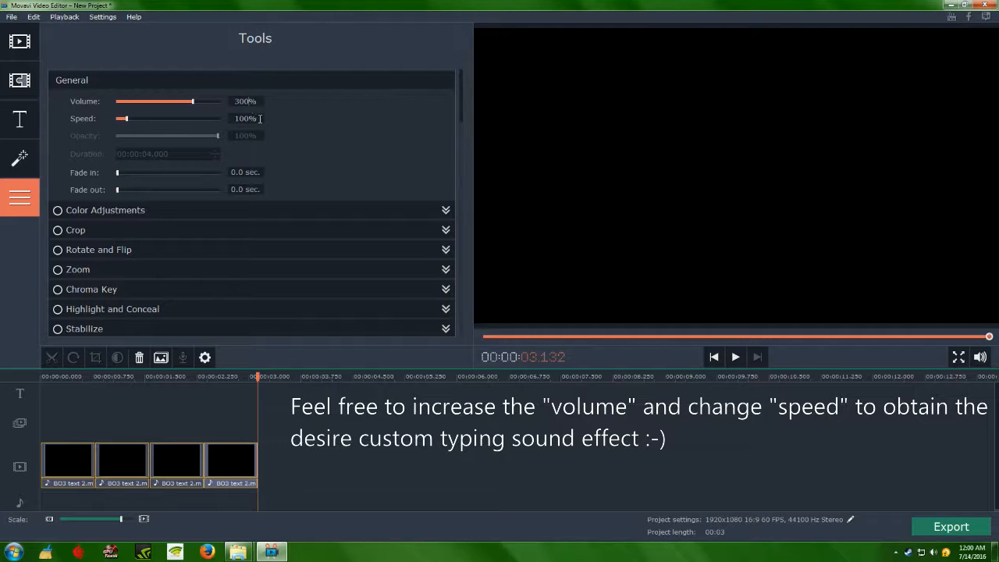
text(1)
text(80)
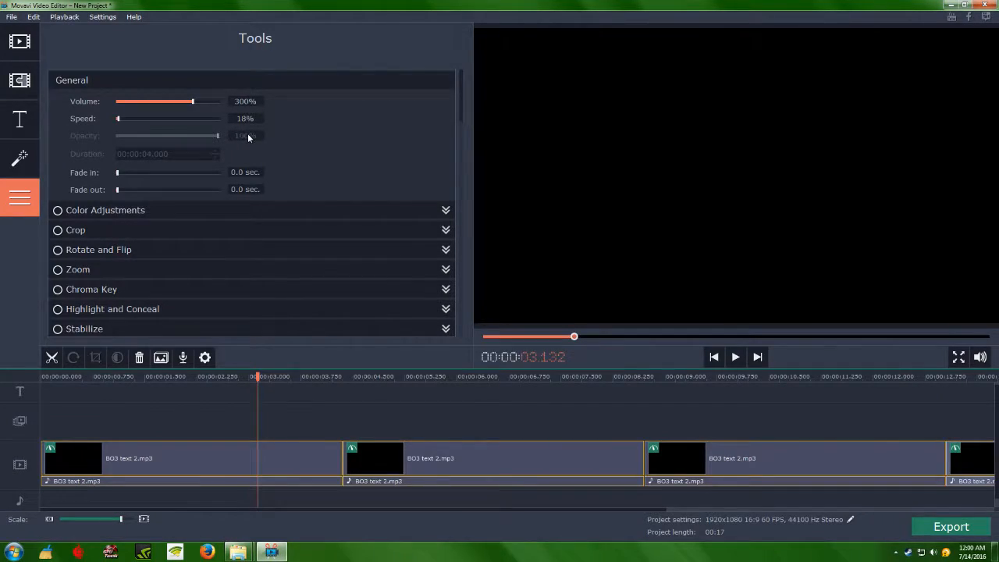
key(Return)
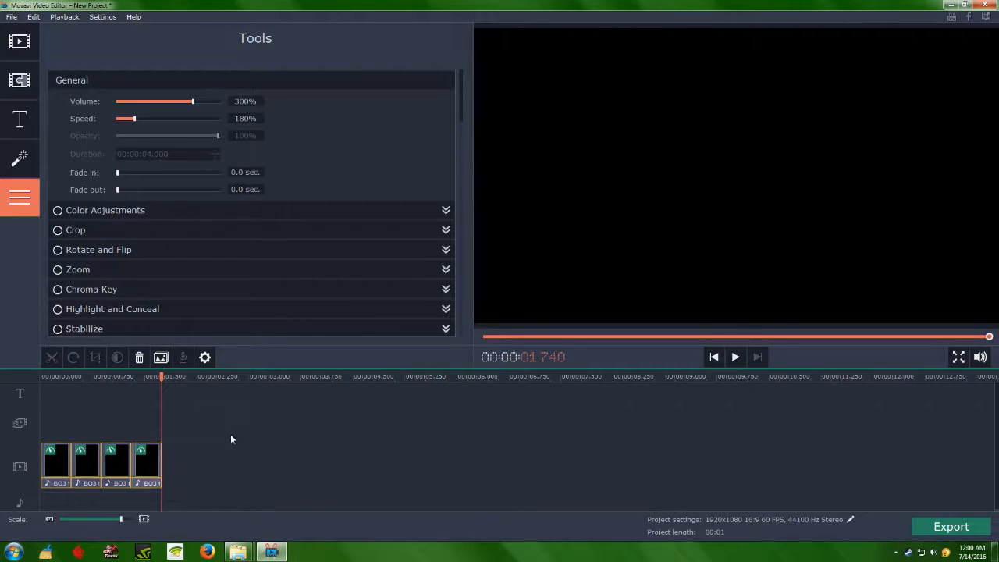
Play the adjusted four-clip sequence from the beginning.
click(149, 469)
drag(149, 377, 20, 391)
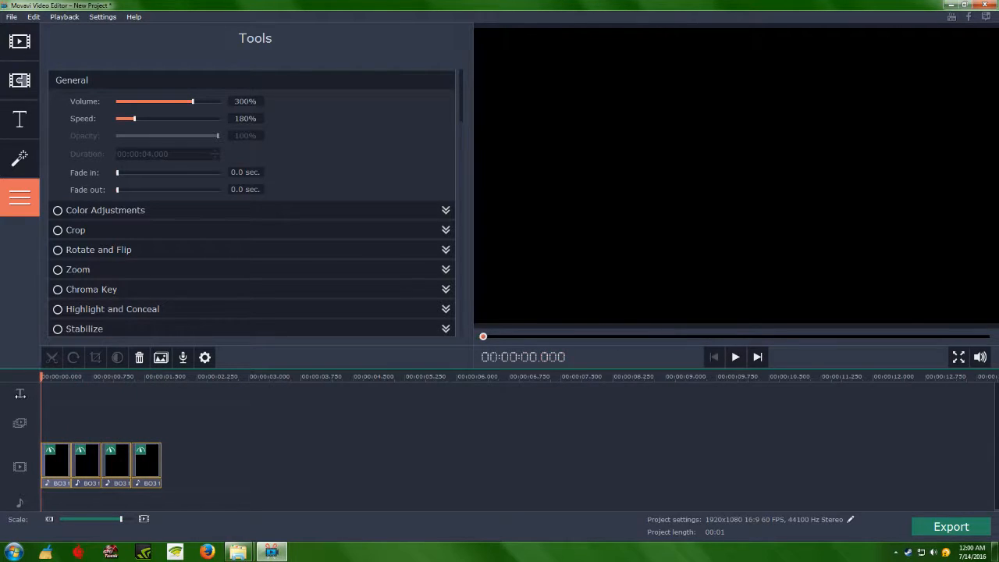
click(736, 358)
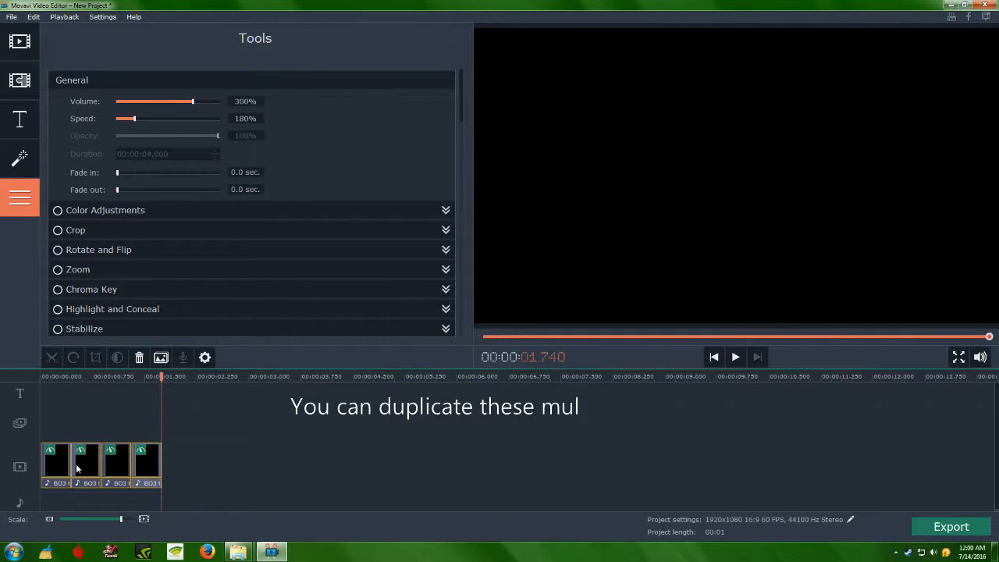
Copy the last three of the four BO3 sound clips on the video track.
click(197, 461)
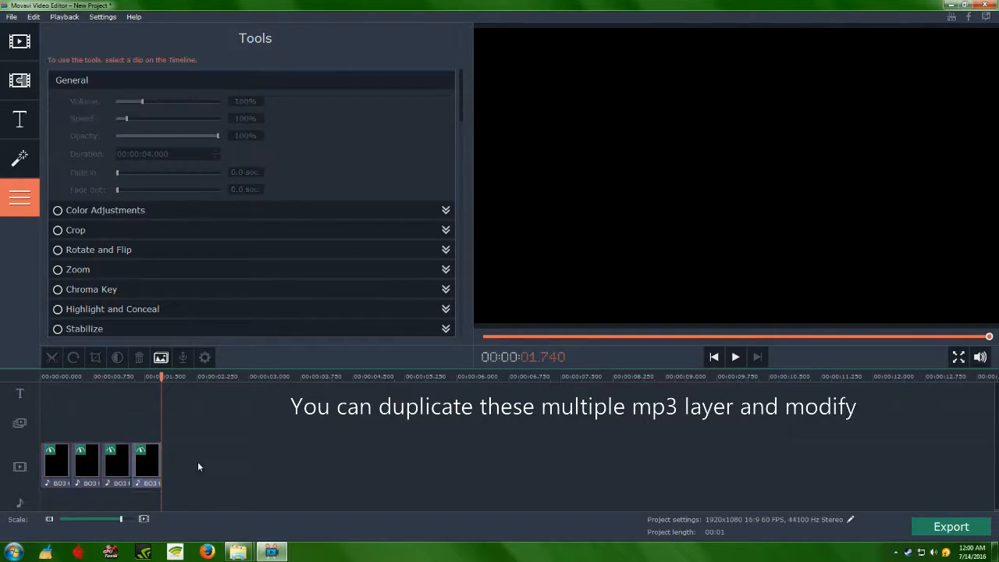
click(139, 469)
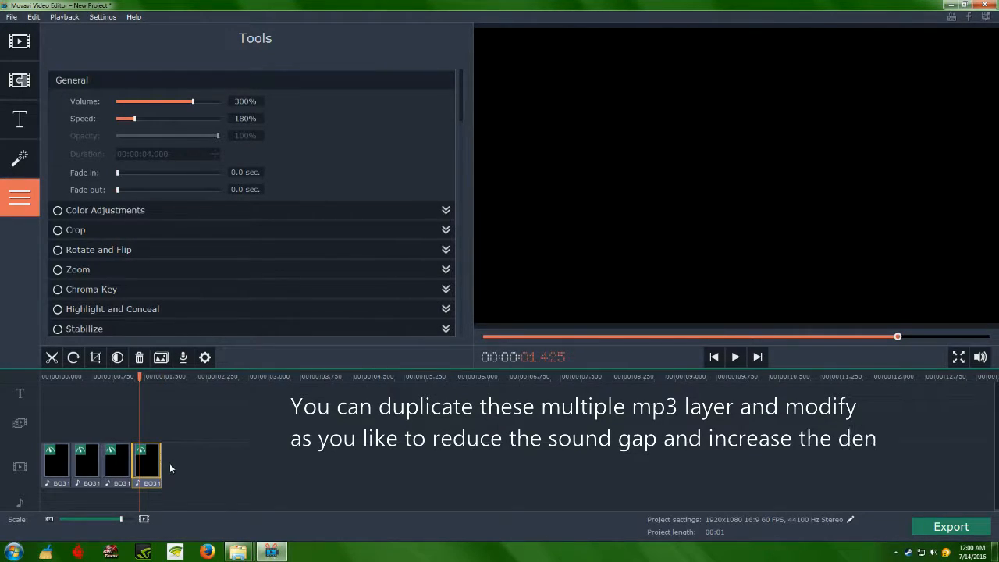
ctrl+click(117, 466)
ctrl+click(92, 463)
right_click(93, 460)
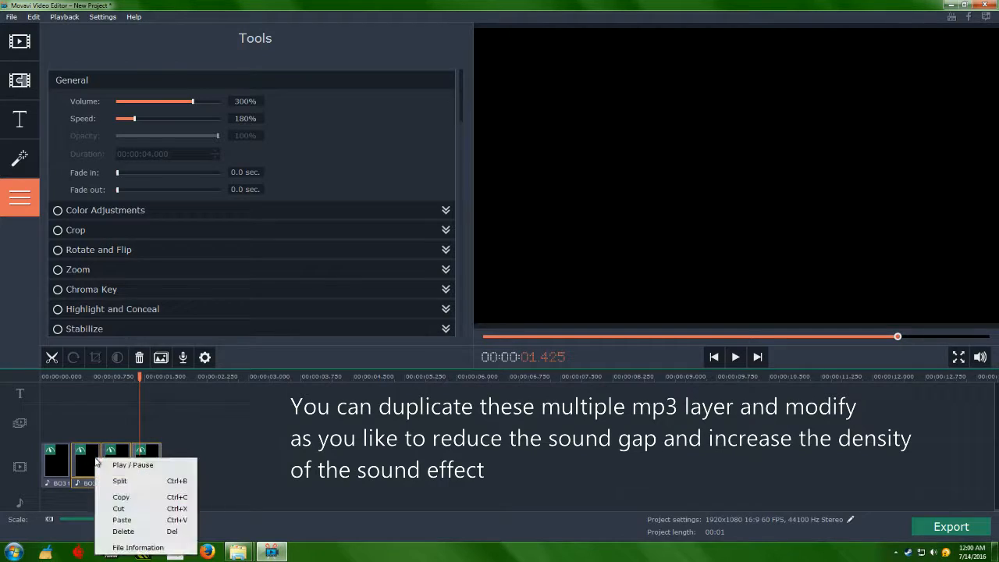
click(119, 498)
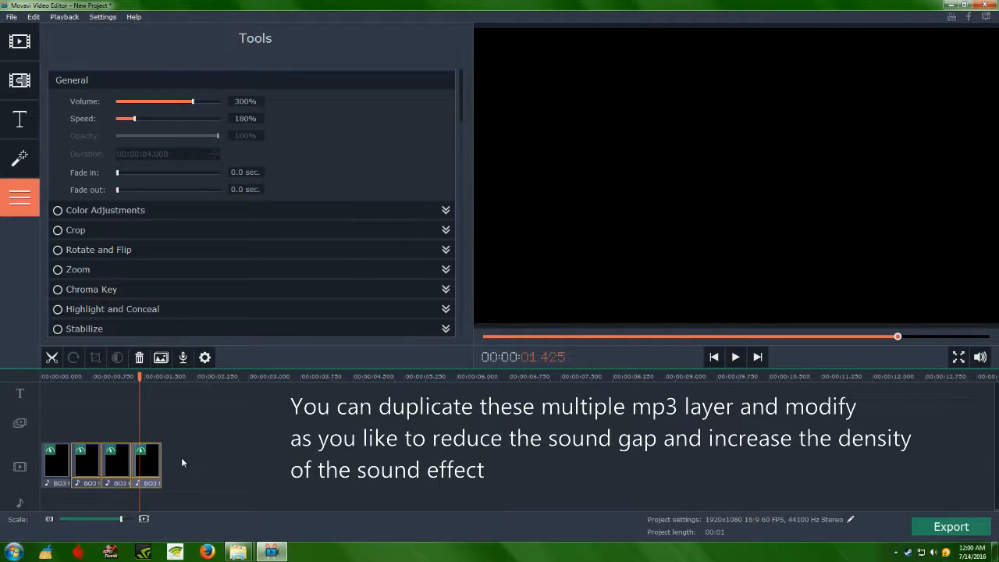
Paste the three copied clips, place them staggered on the overlay track above the originals, and play the layered sequence from the start.
click(79, 422)
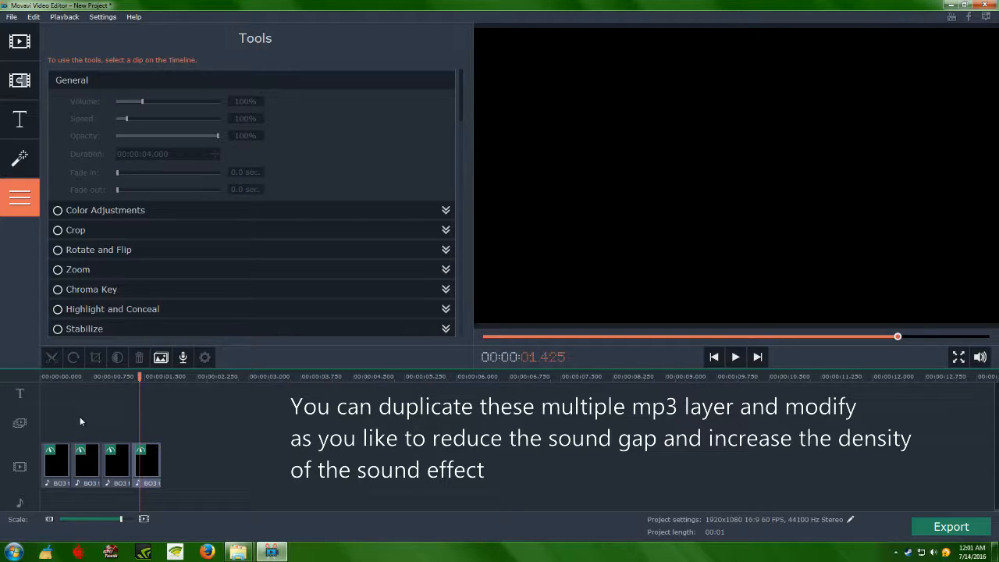
right_click(188, 464)
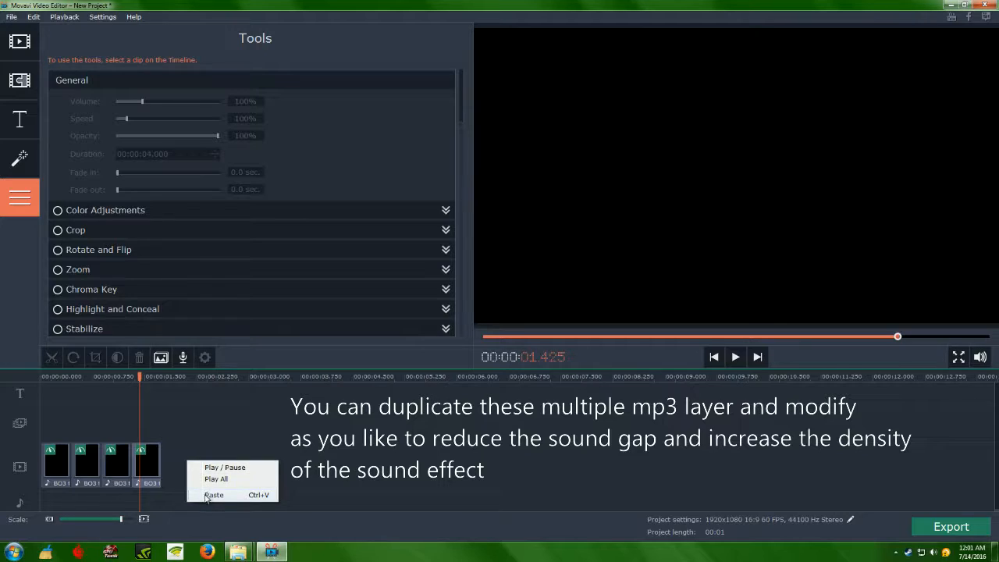
click(209, 495)
drag(192, 459, 105, 409)
click(154, 459)
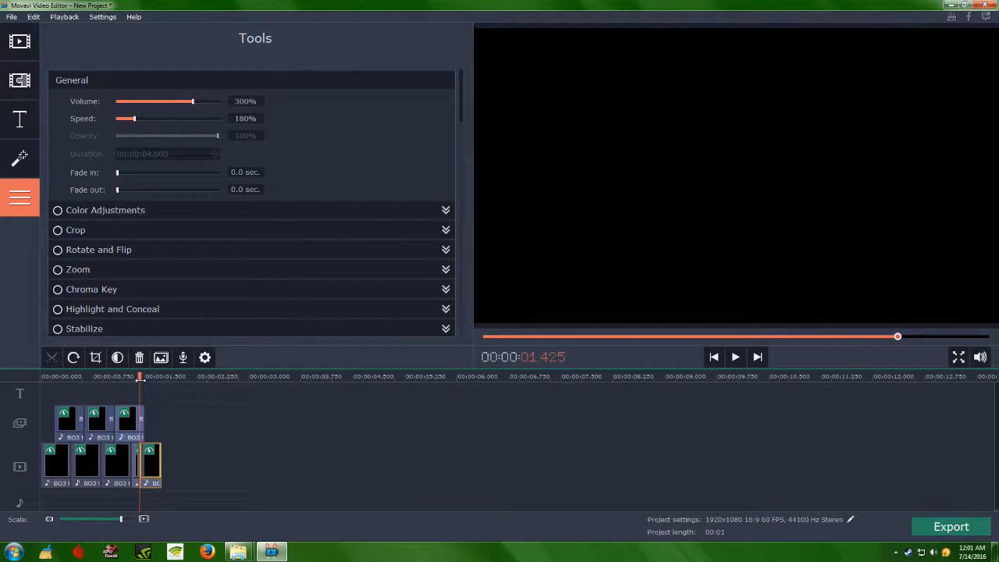
drag(140, 379, 37, 394)
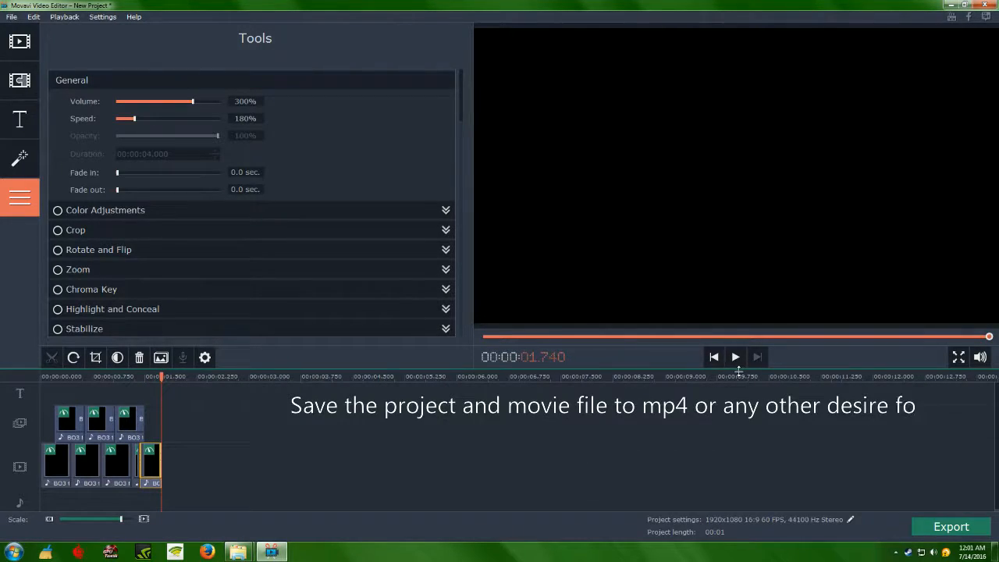
Open the Temporary project with the layered sound clips and title captions, and play it from the beginning.
click(14, 16)
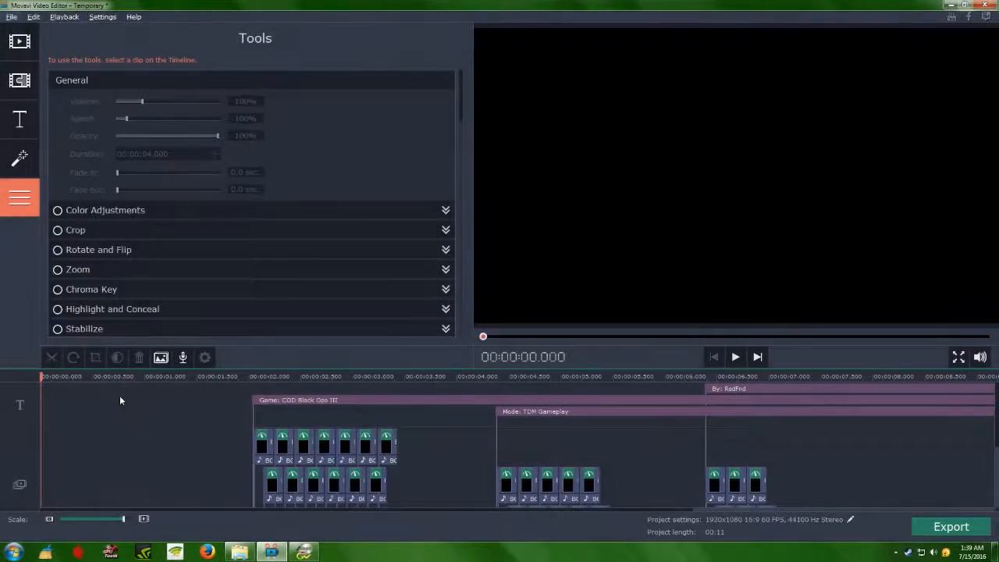
click(736, 357)
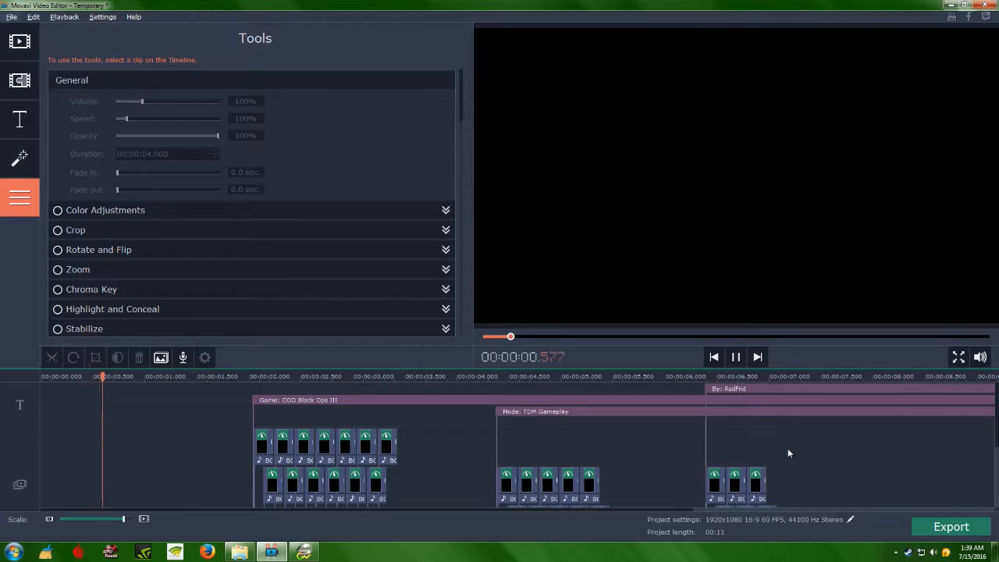